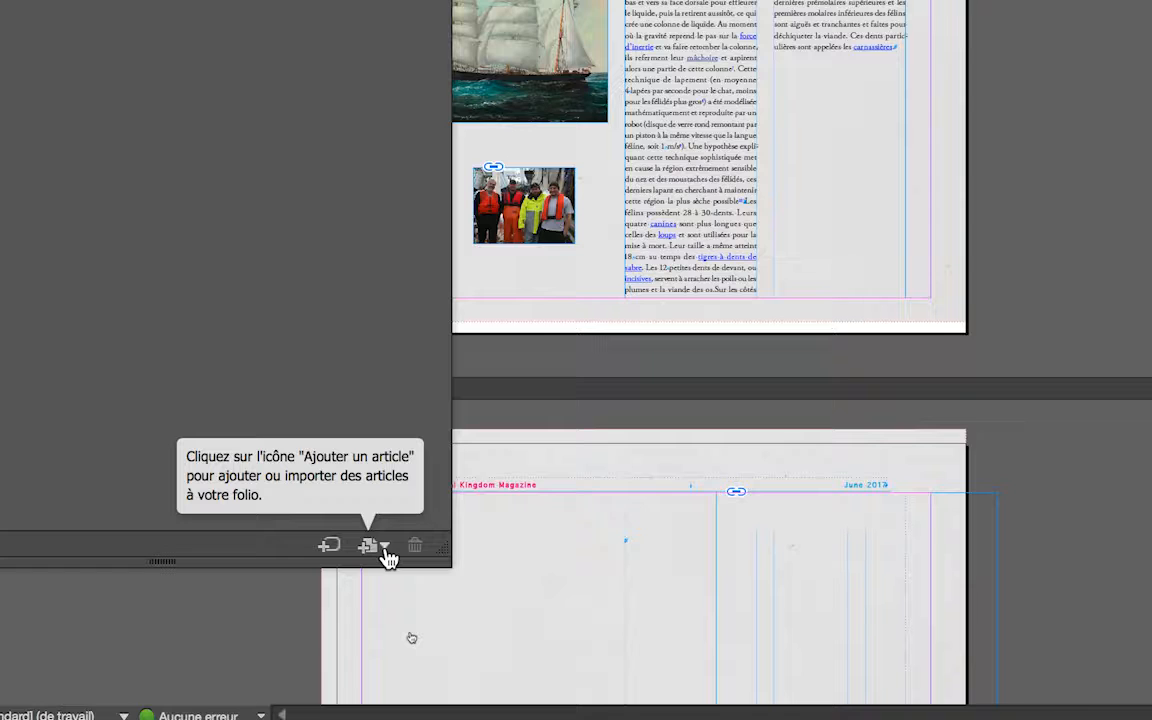
Add the open InDesign document to the folio as article CHAP1 with horizontal swipe only enabled.
click(386, 550)
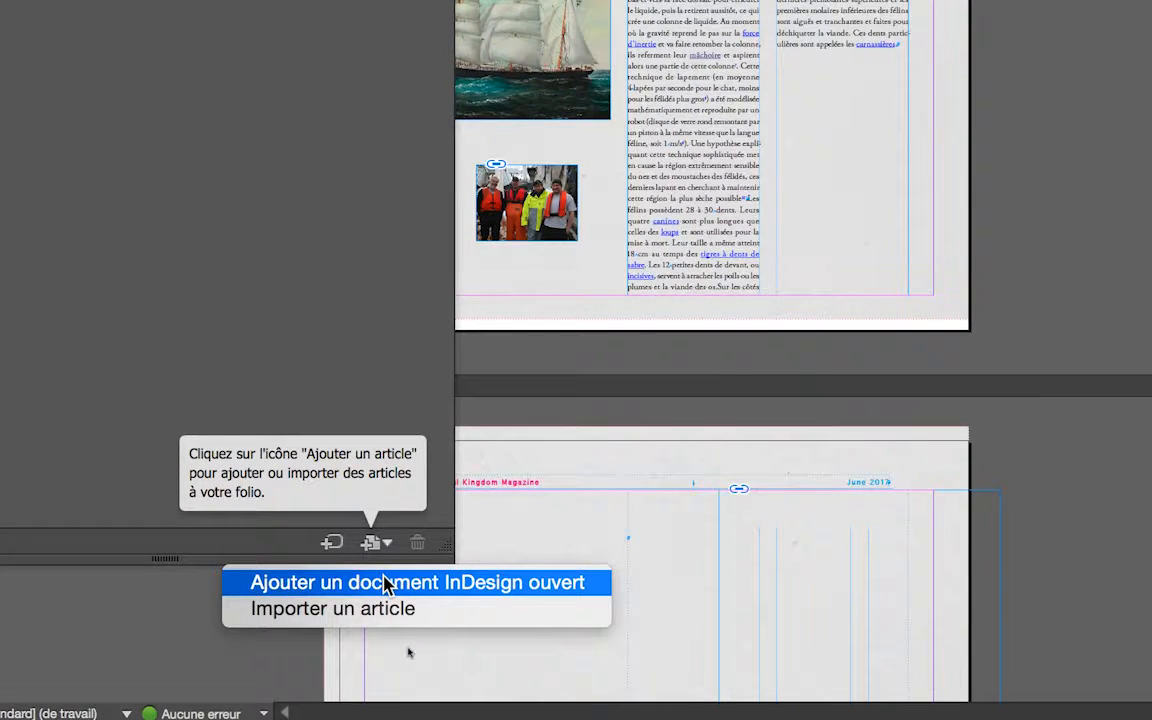
click(386, 583)
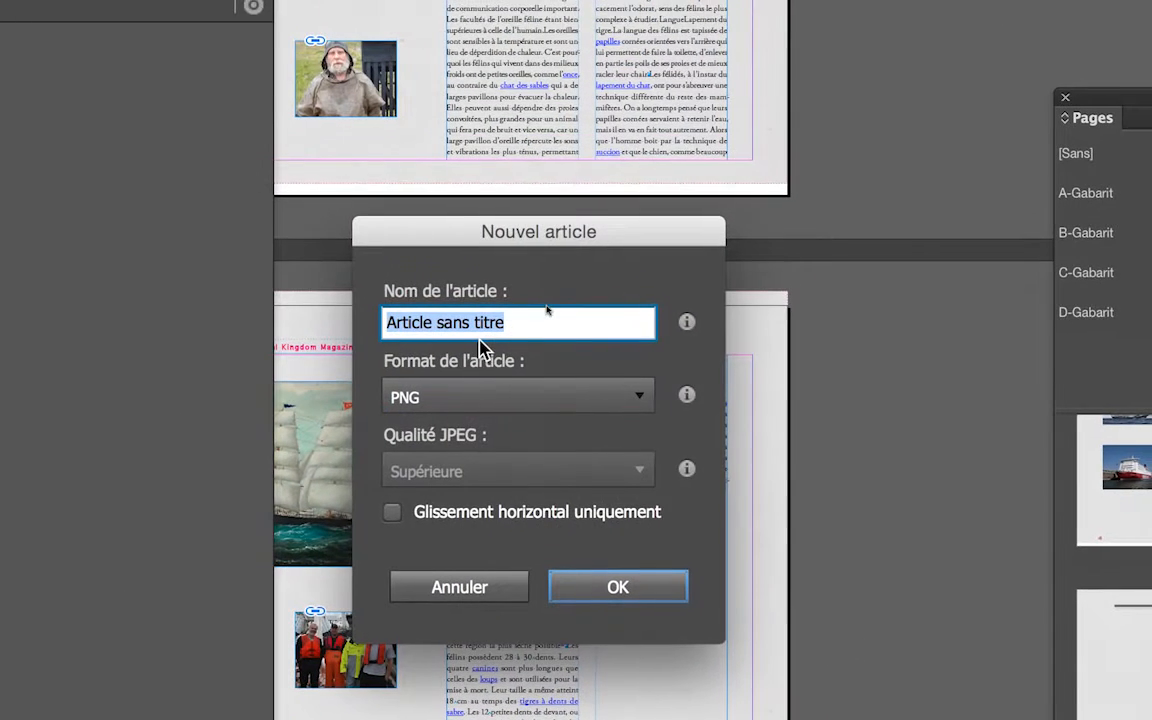
text(C)
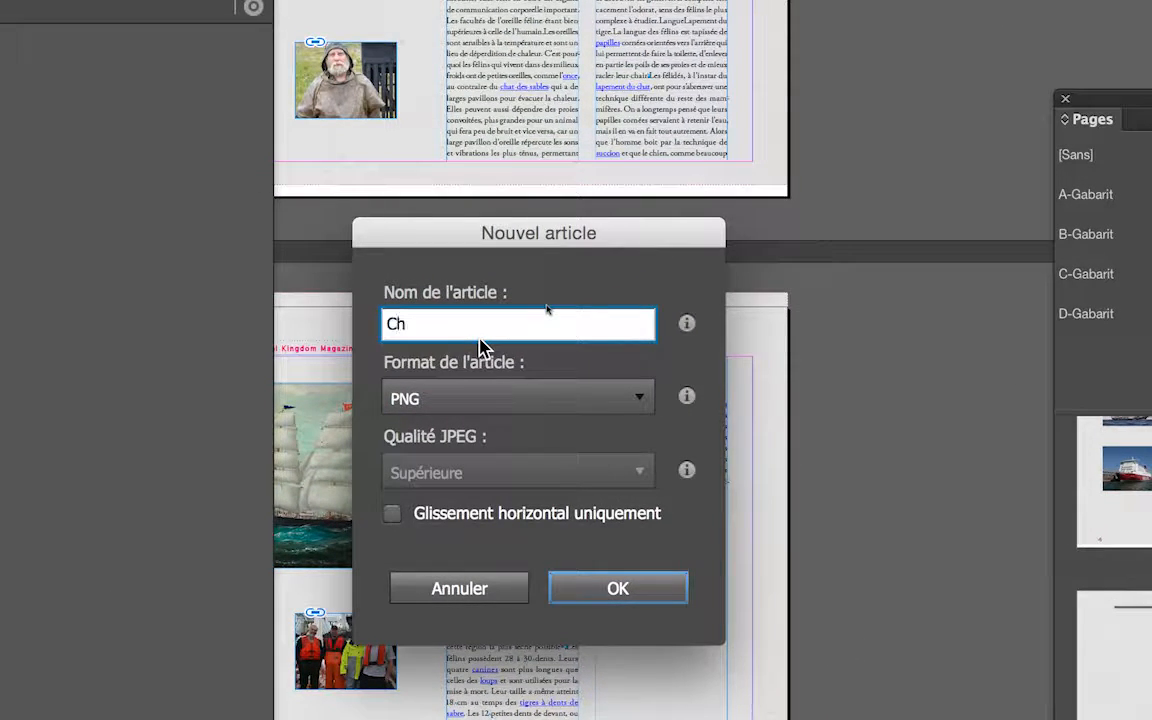
text(HAP1)
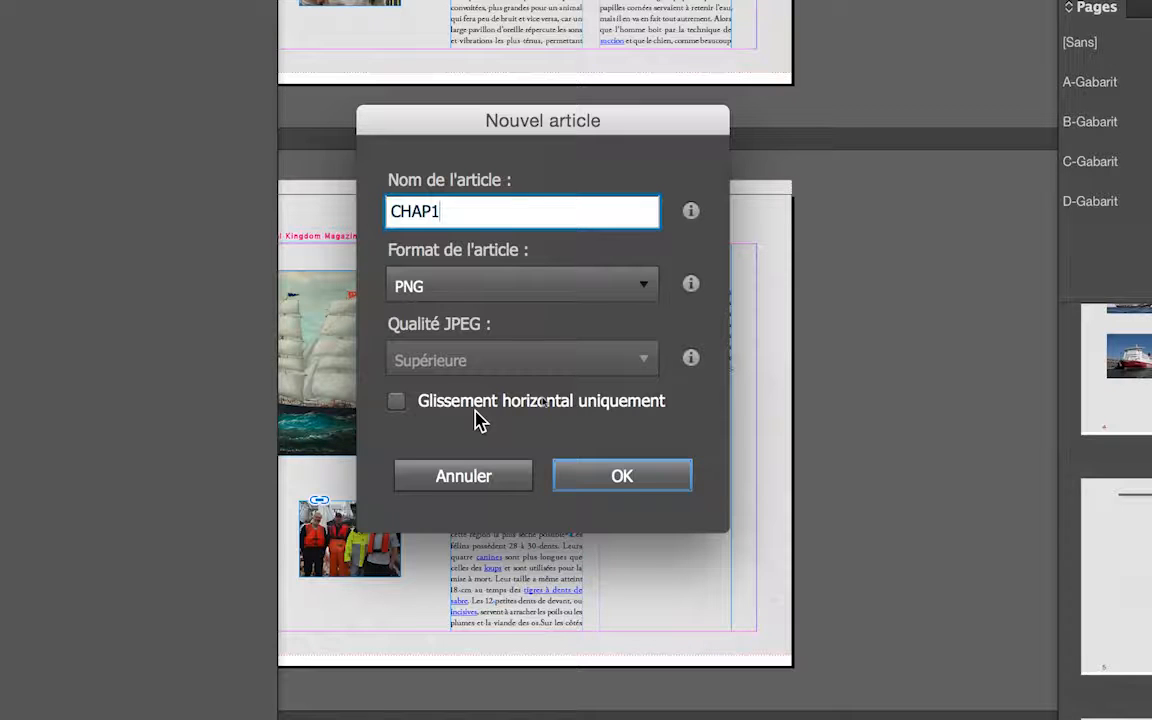
click(476, 410)
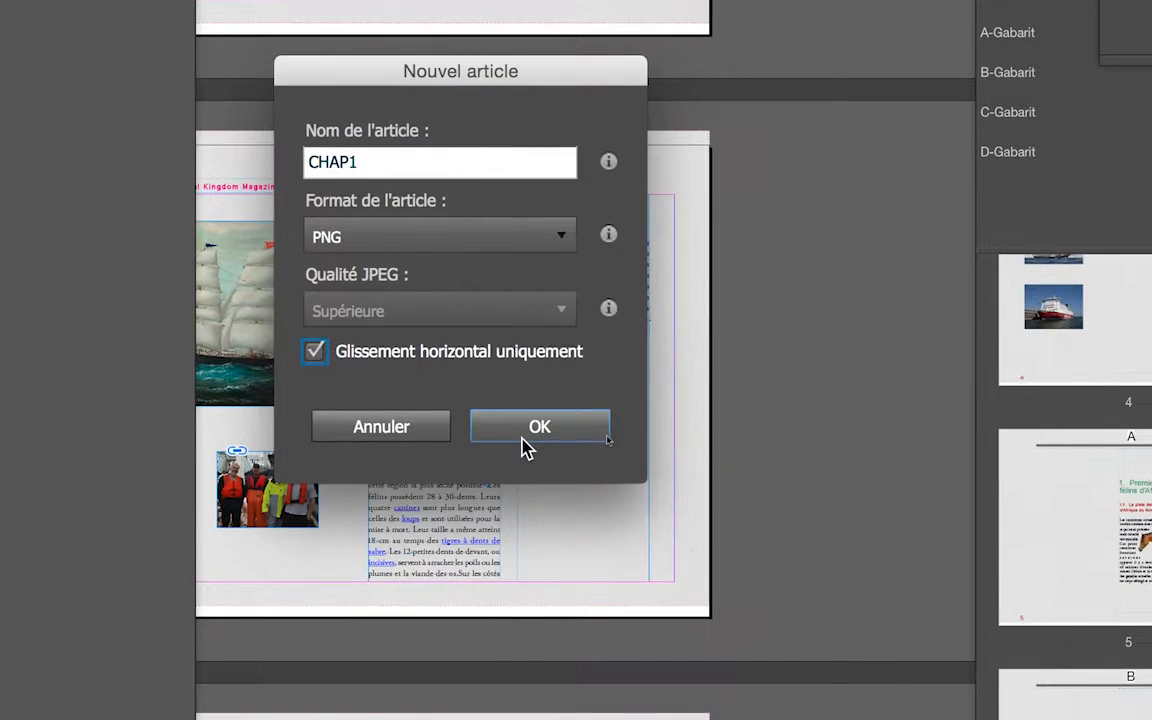
click(523, 438)
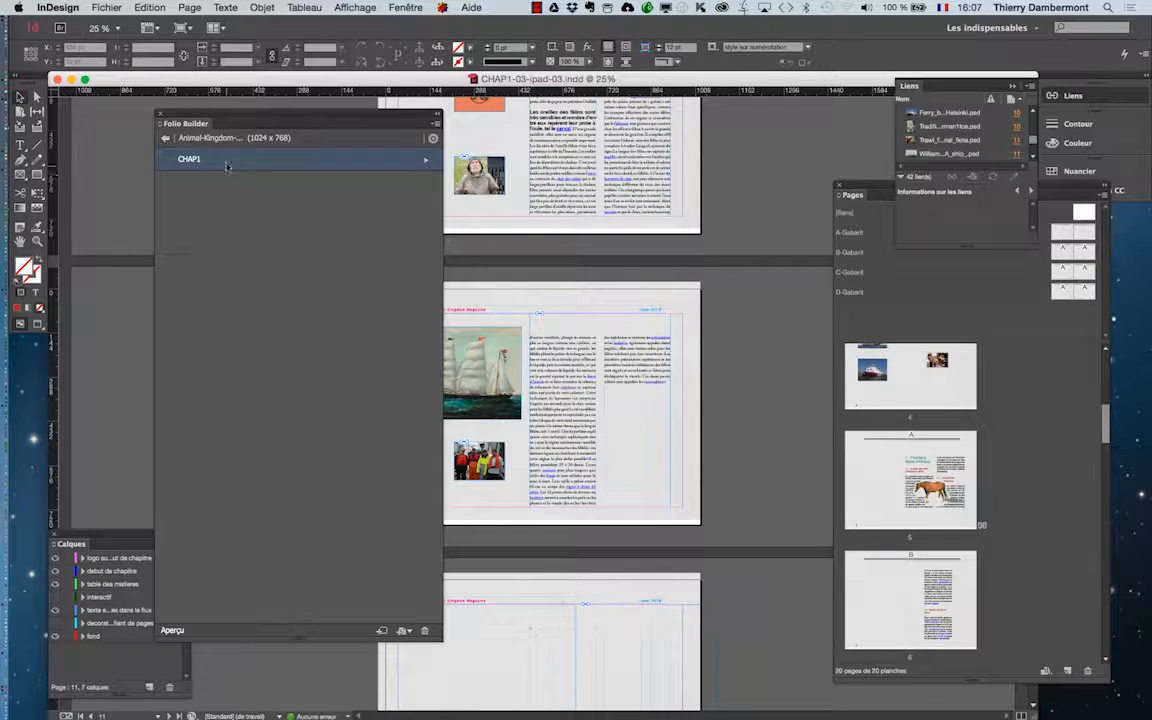
Check the articles inside the Animal-Kingdom-01 folio and return to the list of all folios.
mouse_move(228, 166)
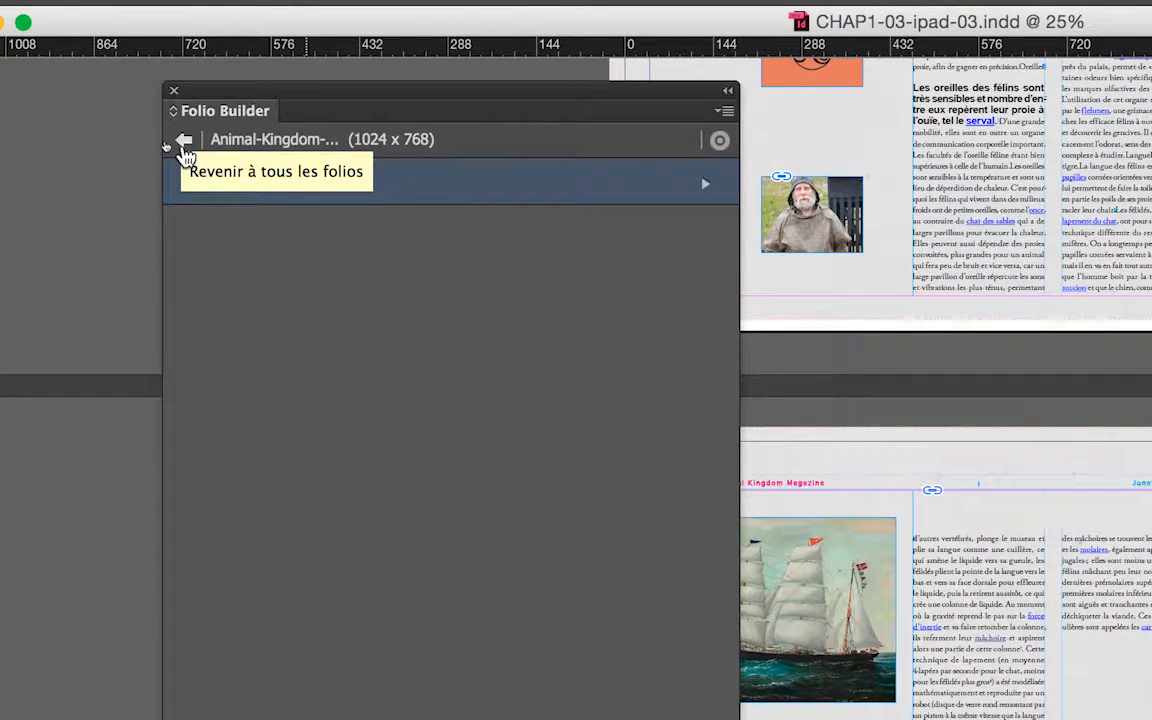
click(184, 142)
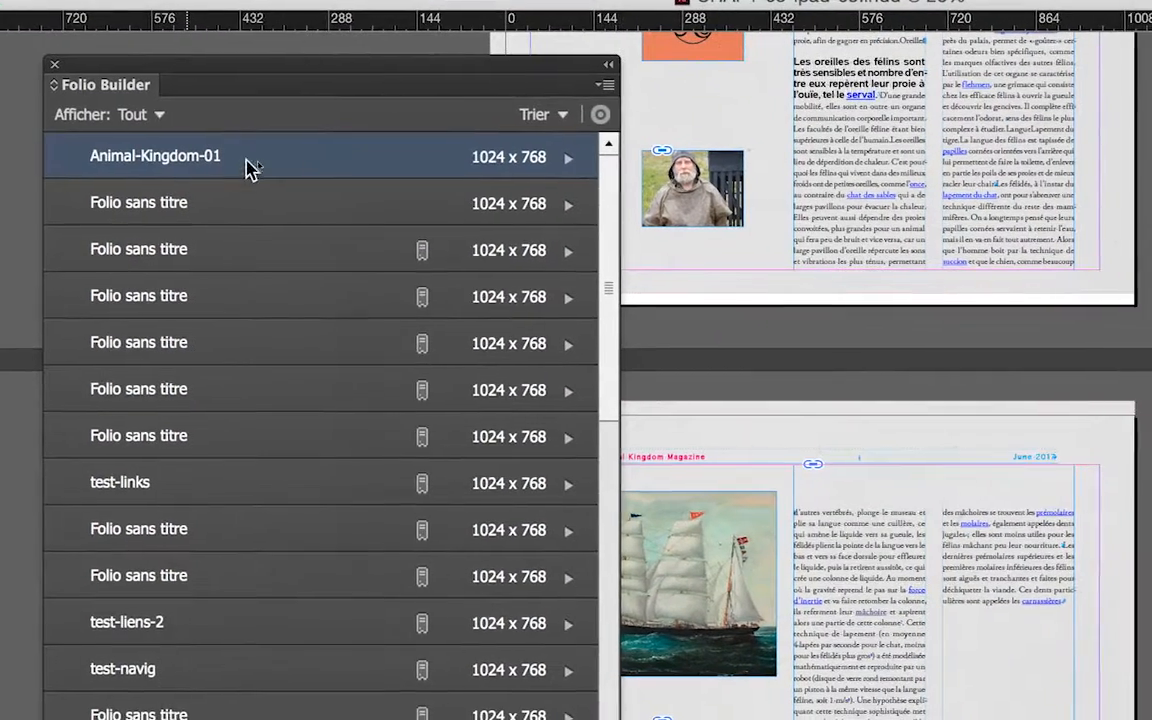
double_click(370, 188)
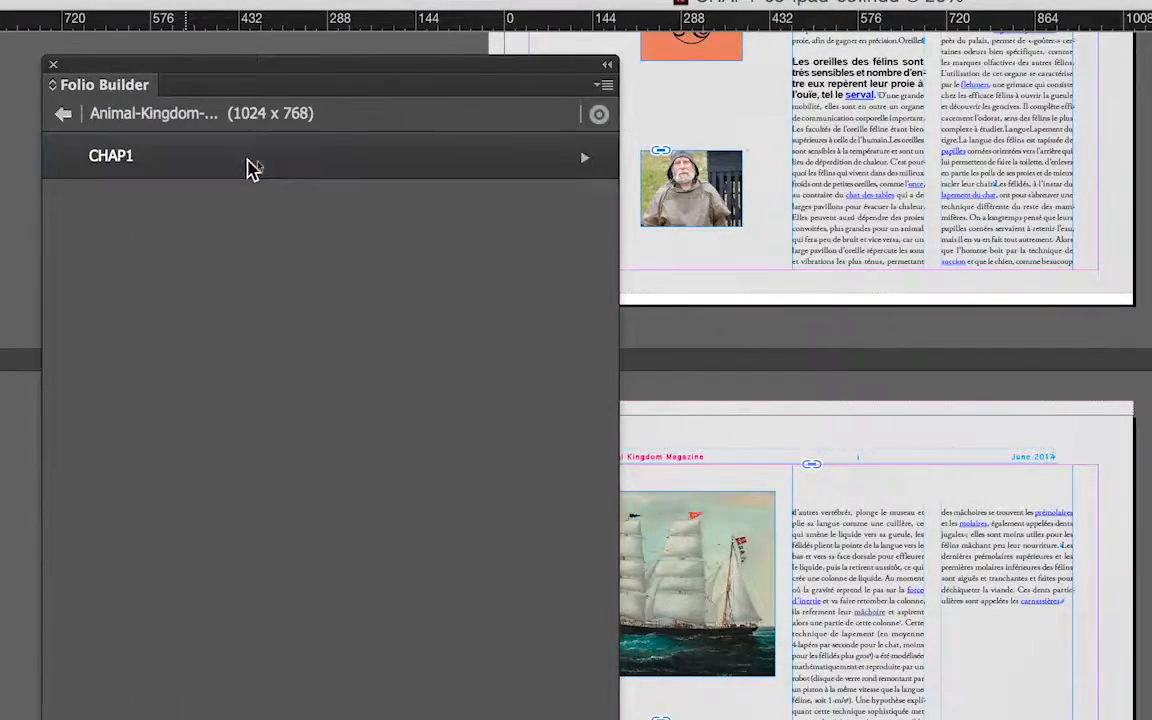
click(200, 168)
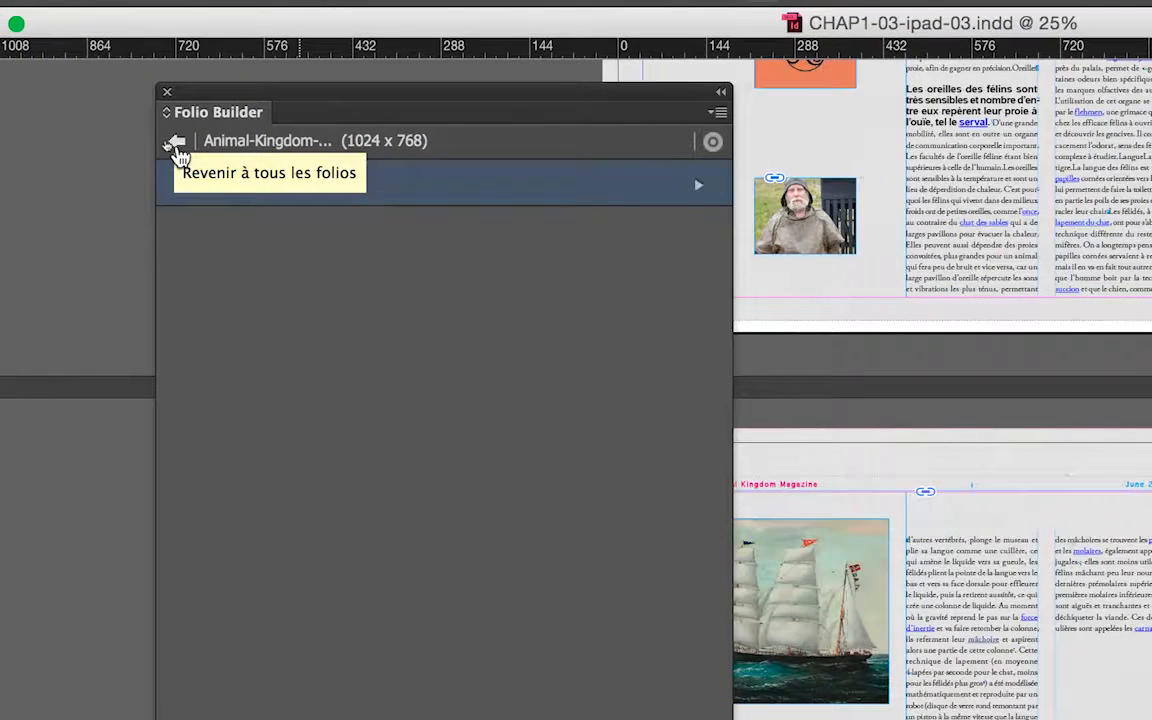
click(175, 145)
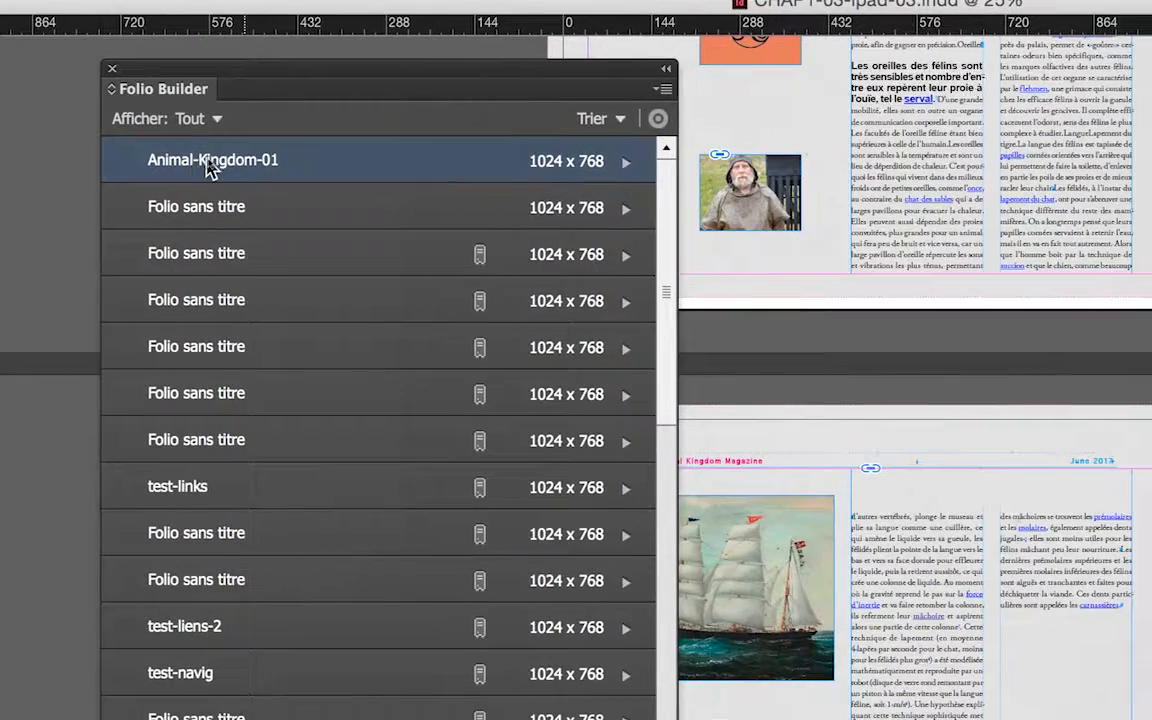
mouse_move(263, 192)
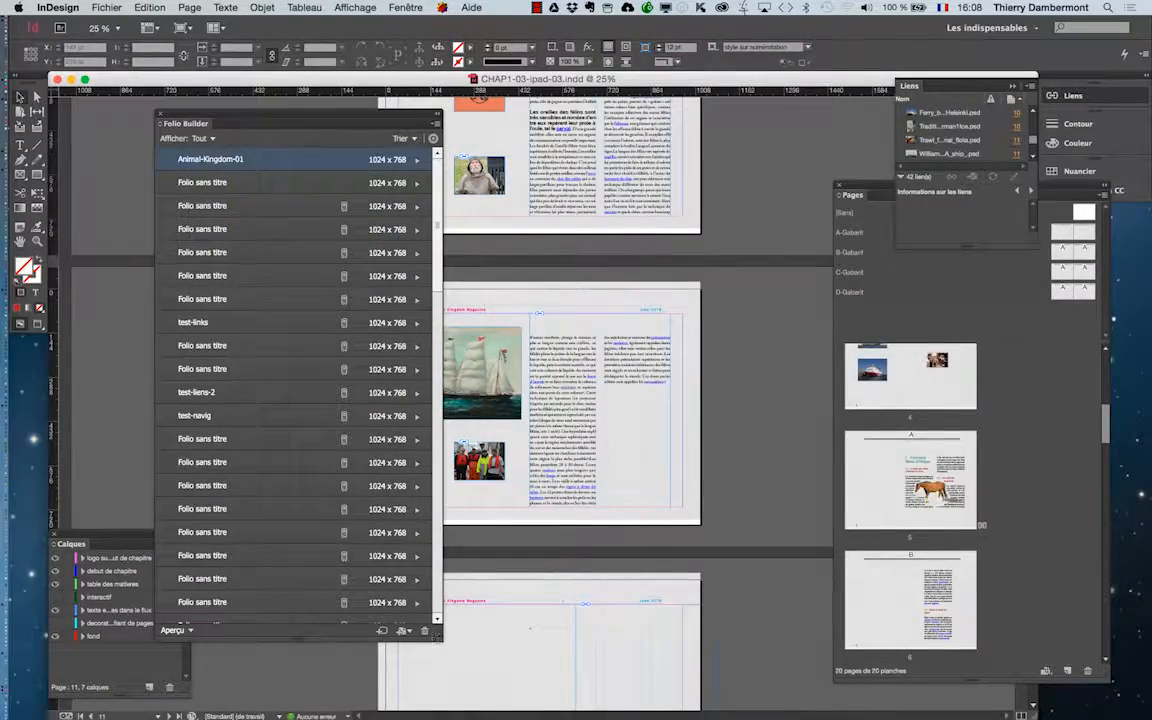
Resize the Folio Builder panel to a more compact size and reposition it over the document.
drag(441, 636, 335, 405)
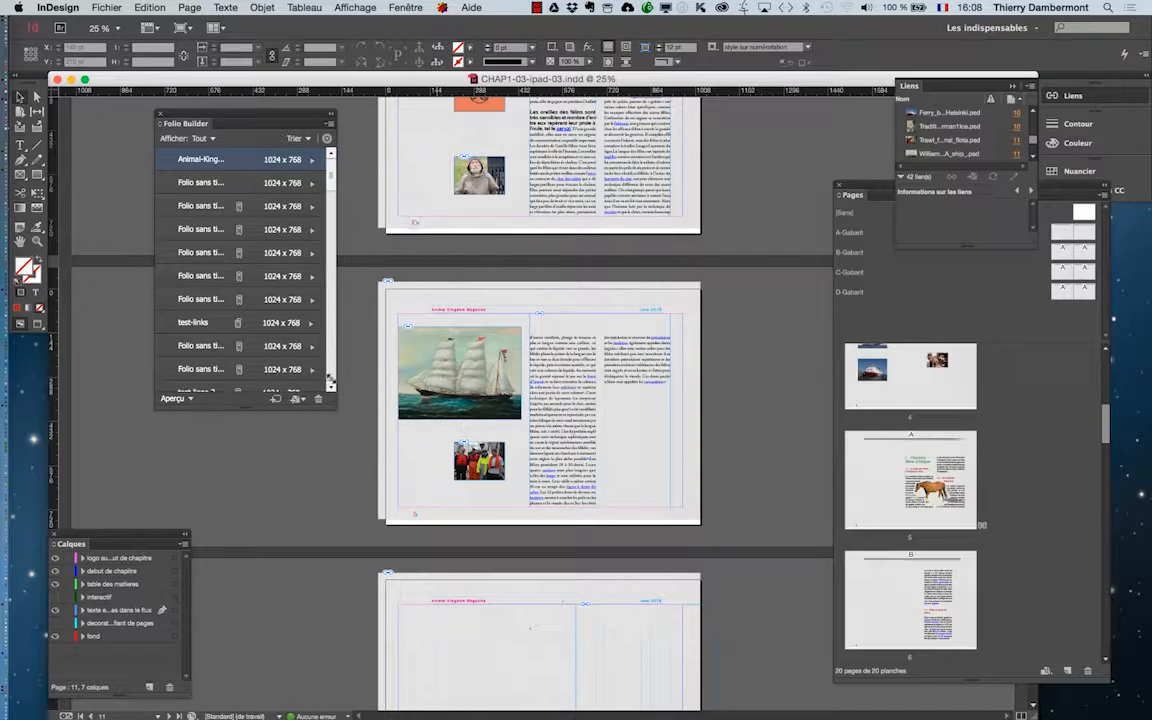
drag(246, 118, 468, 150)
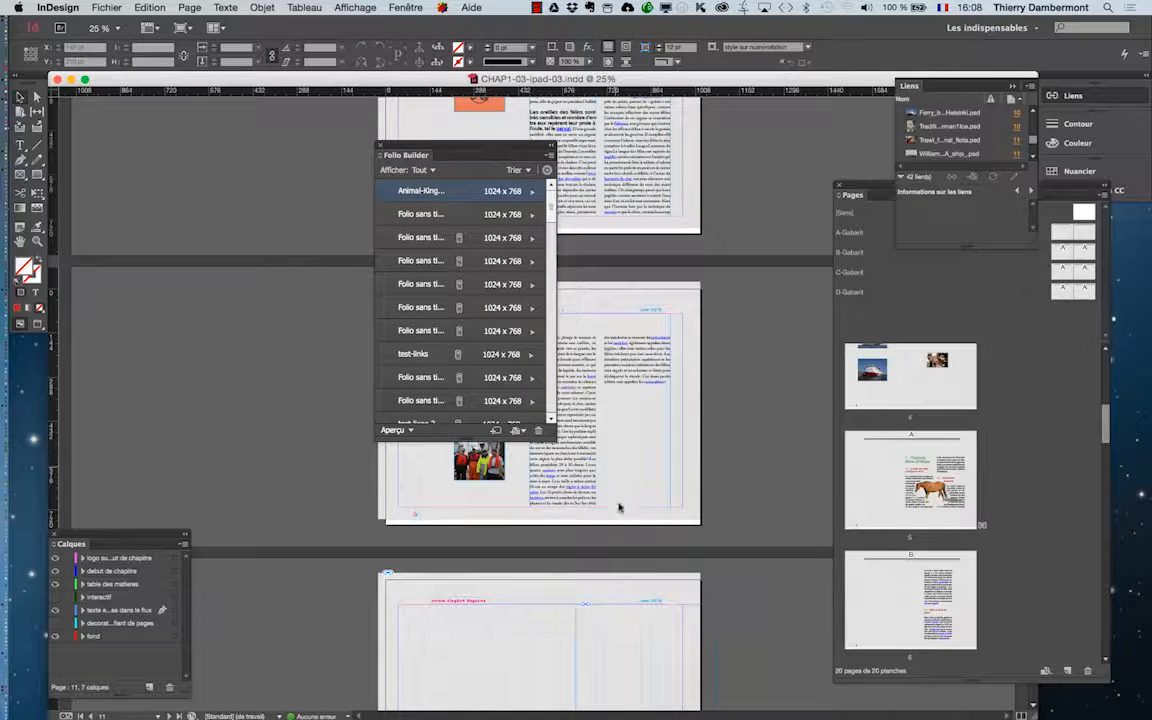
drag(555, 435, 643, 480)
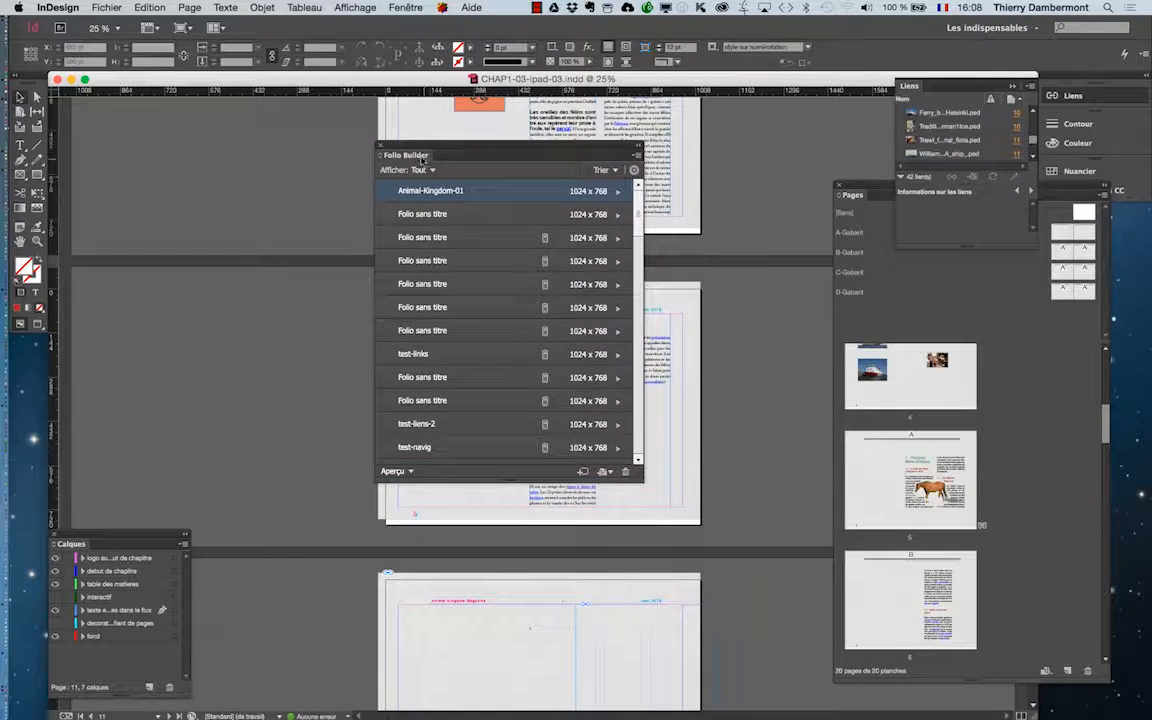
drag(406, 148, 300, 126)
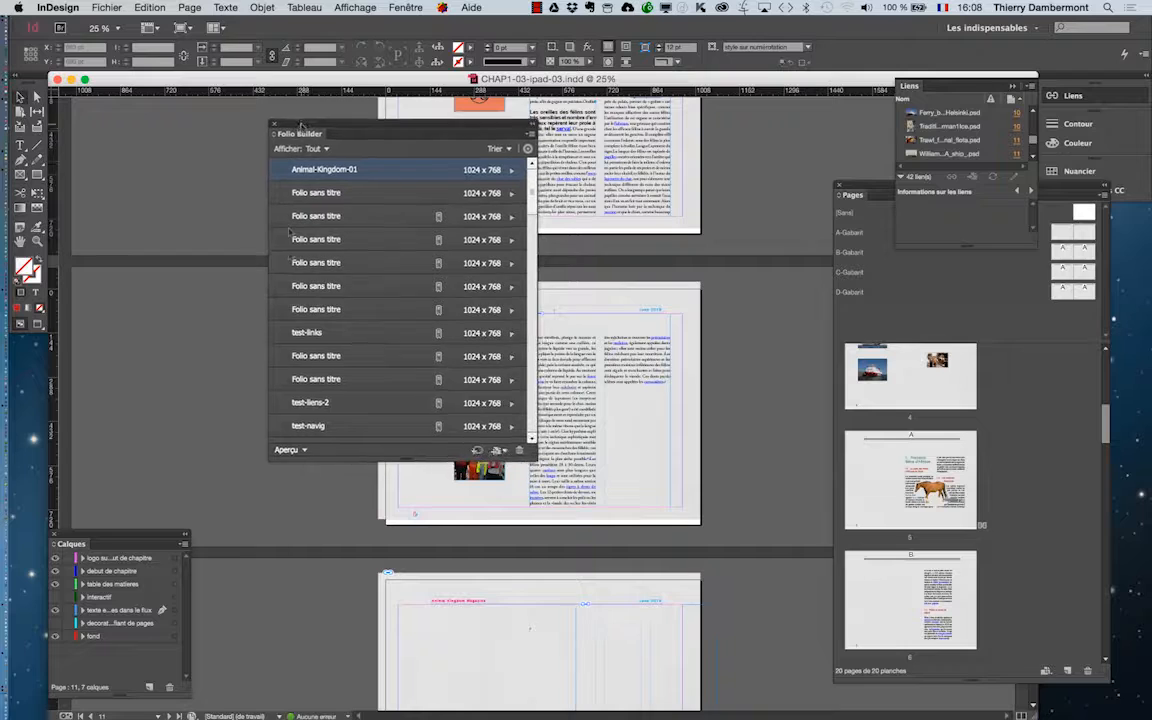
Preview the Animal-Kingdom-01 folio on the desktop and move the preview window to a clear spot.
click(304, 452)
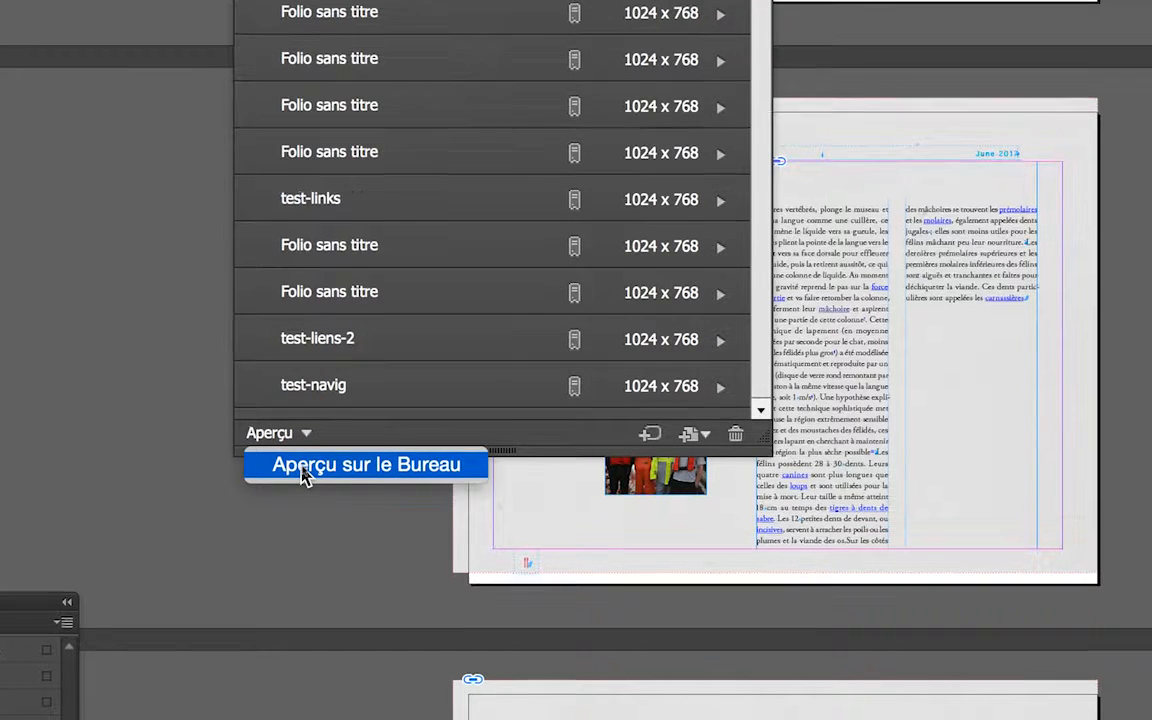
click(302, 468)
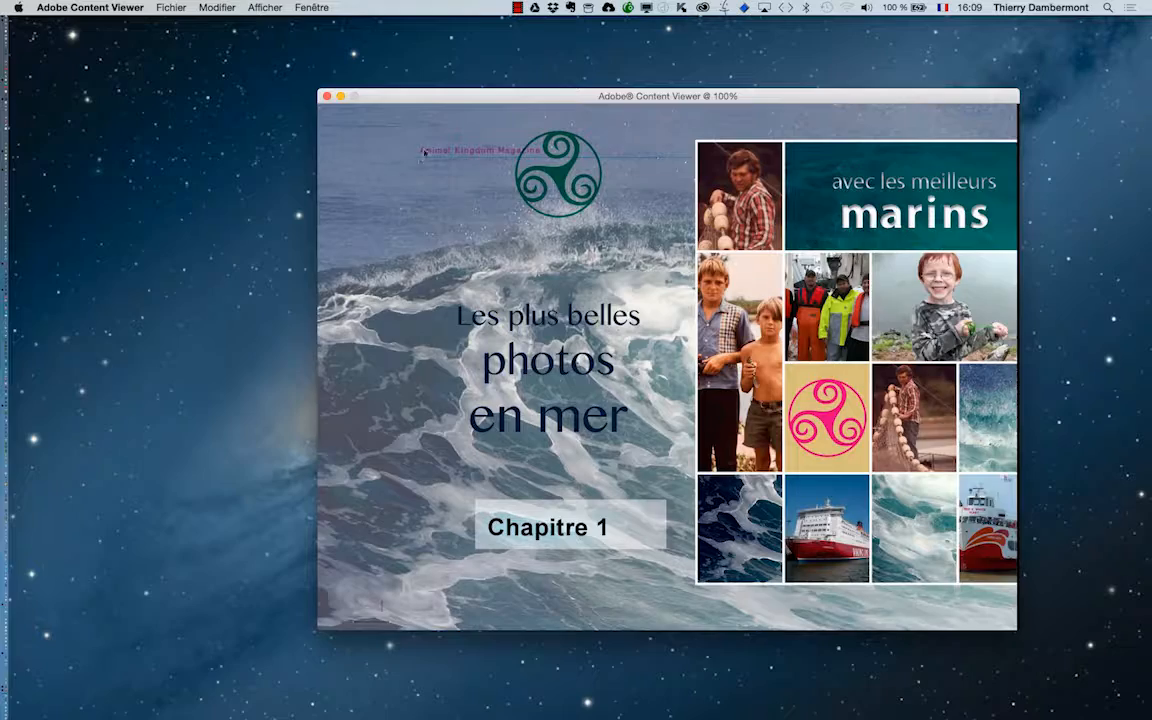
drag(427, 102, 245, 78)
Page forward through the previewed chapter from its cover, and page back to the "Dans ce numéro" contents page.
drag(534, 324, 229, 391)
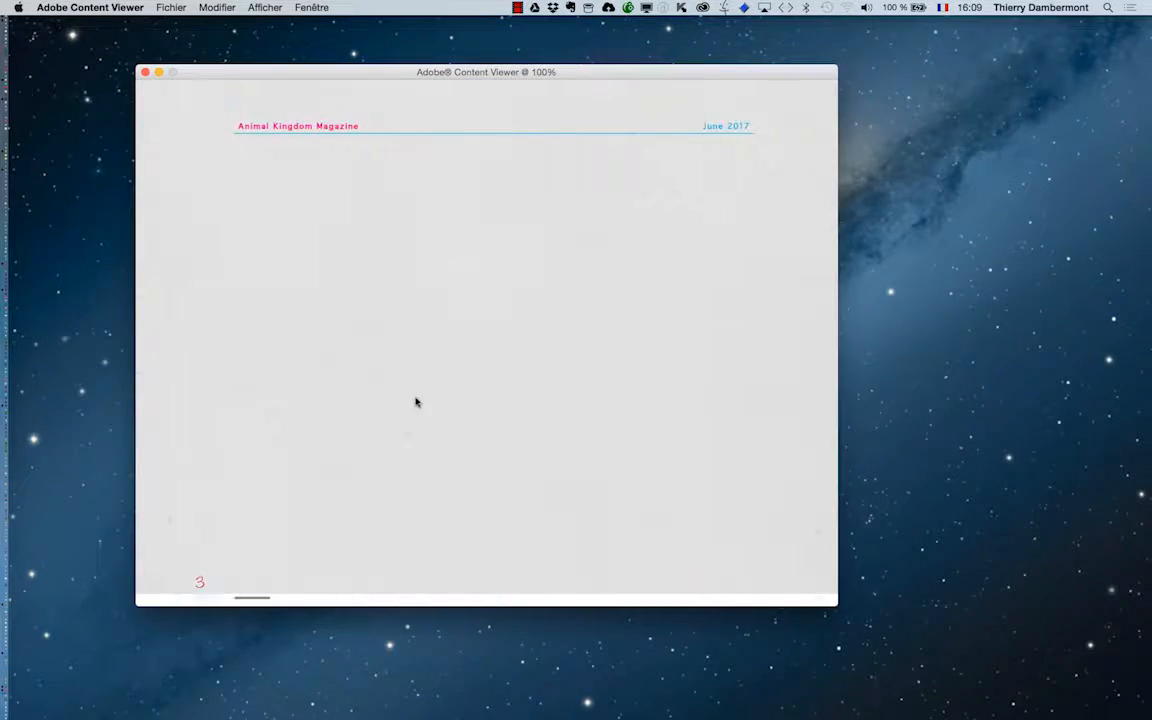
drag(417, 401, 244, 404)
drag(445, 429, 257, 447)
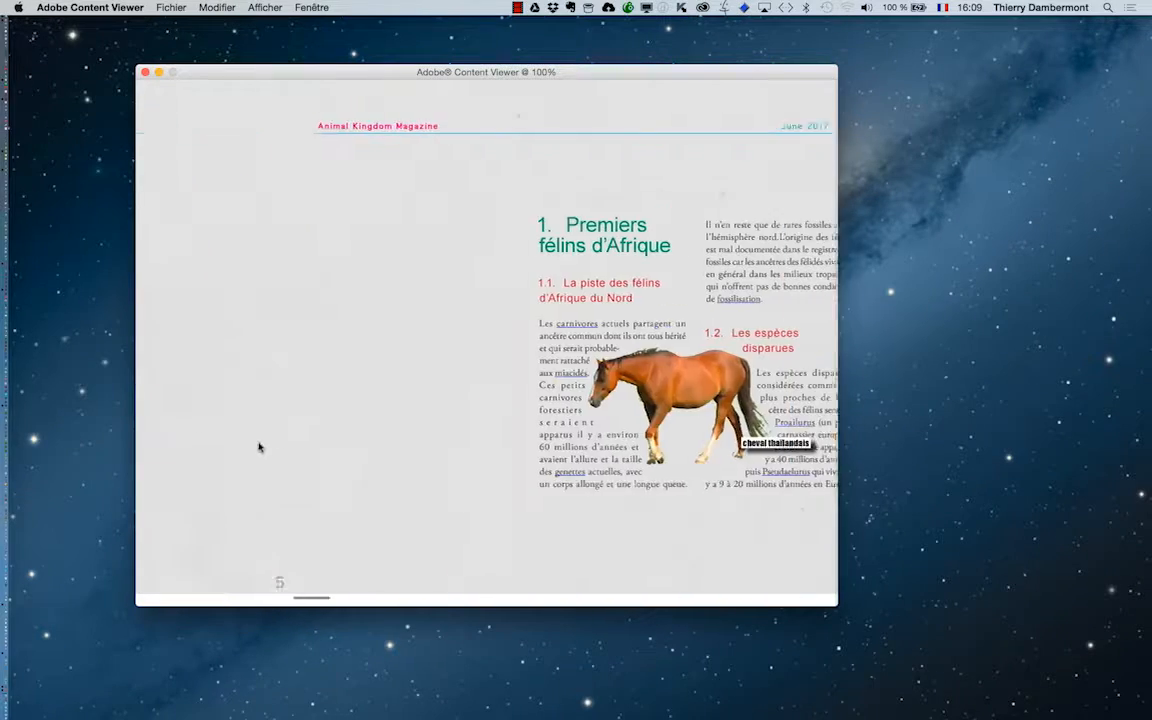
drag(424, 455, 250, 472)
drag(414, 470, 242, 478)
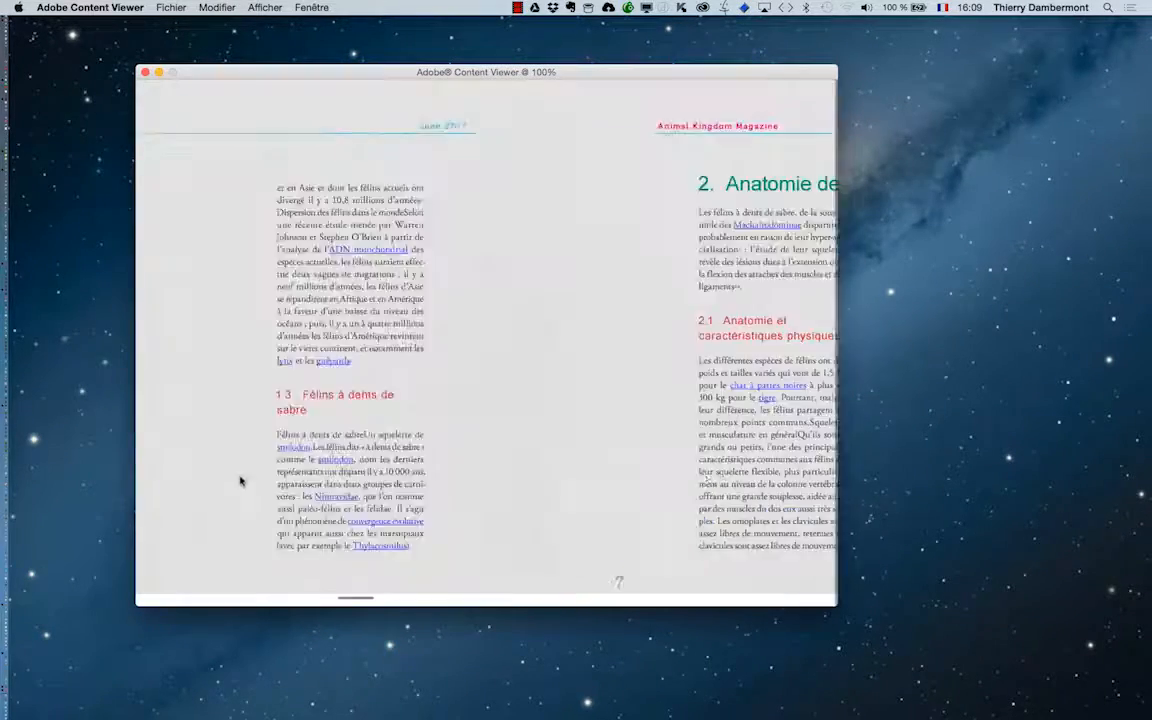
drag(313, 473, 663, 437)
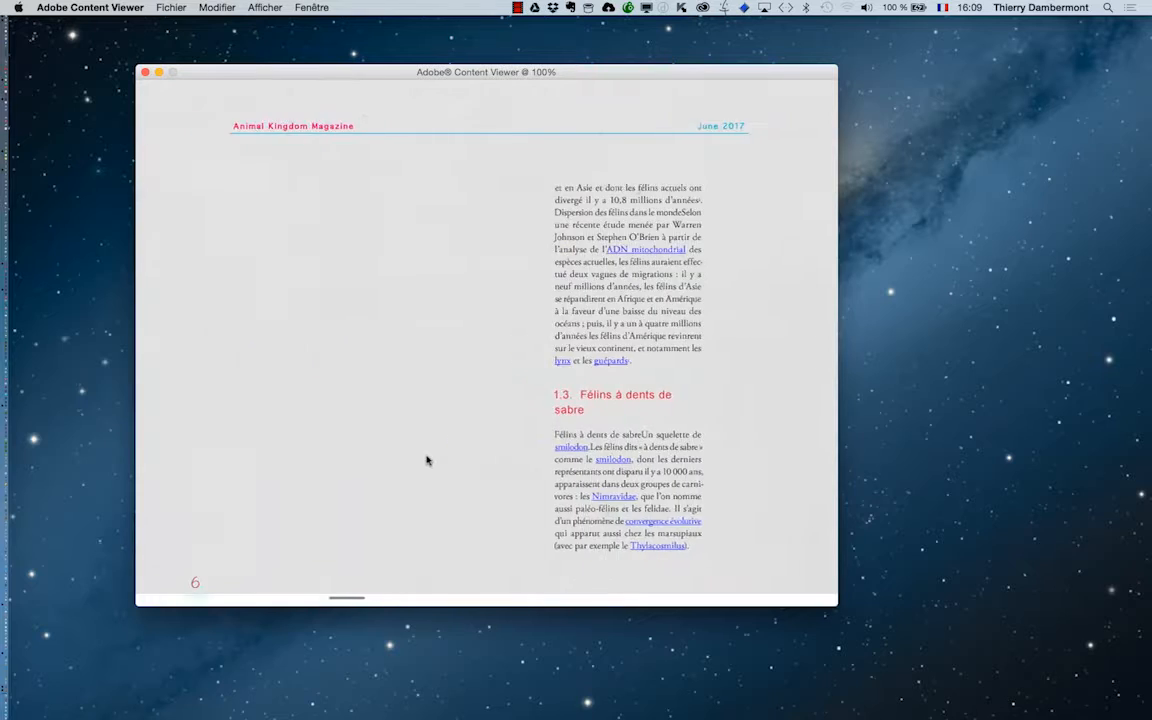
drag(427, 458, 590, 450)
drag(519, 450, 787, 463)
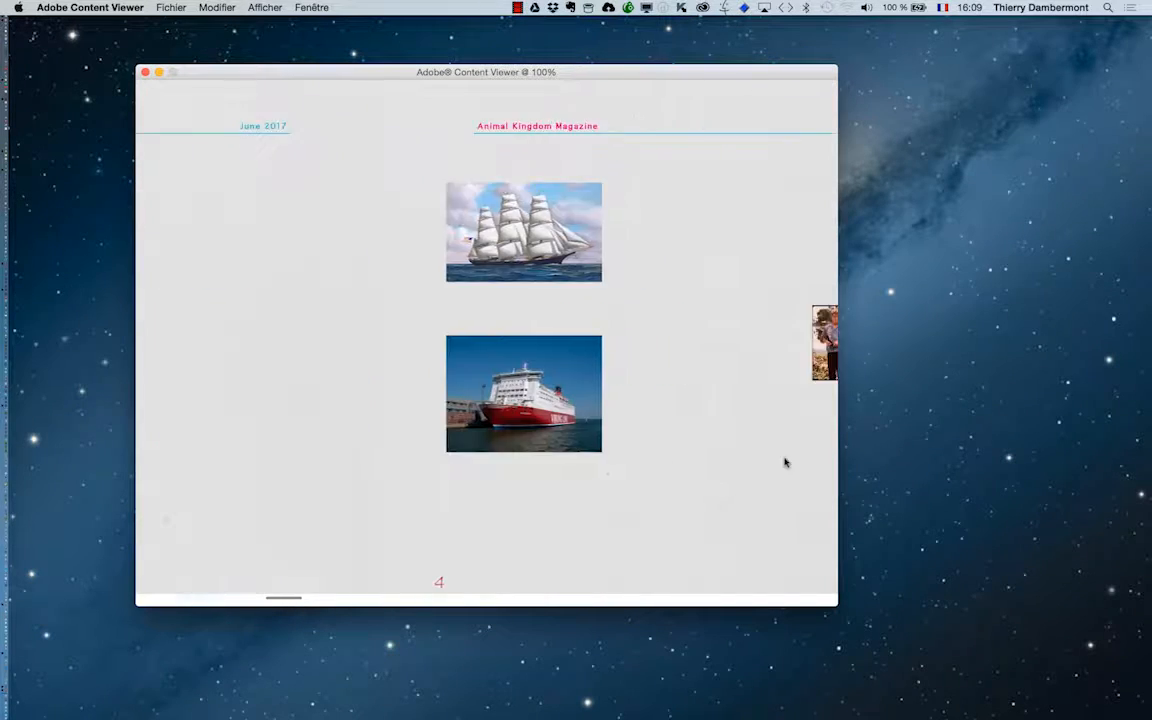
drag(522, 478, 664, 482)
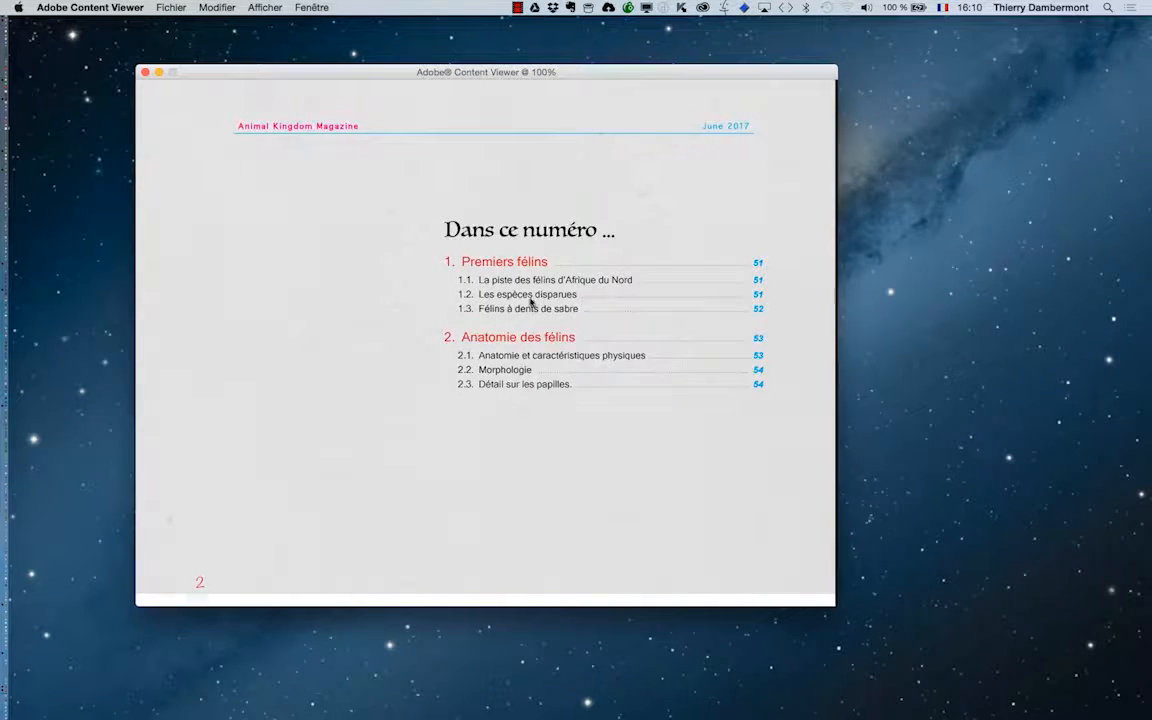
Test the contents page links for "La piste des félins d'Afrique du Nord" and "Morphologie", paging back to the contents between them.
click(531, 281)
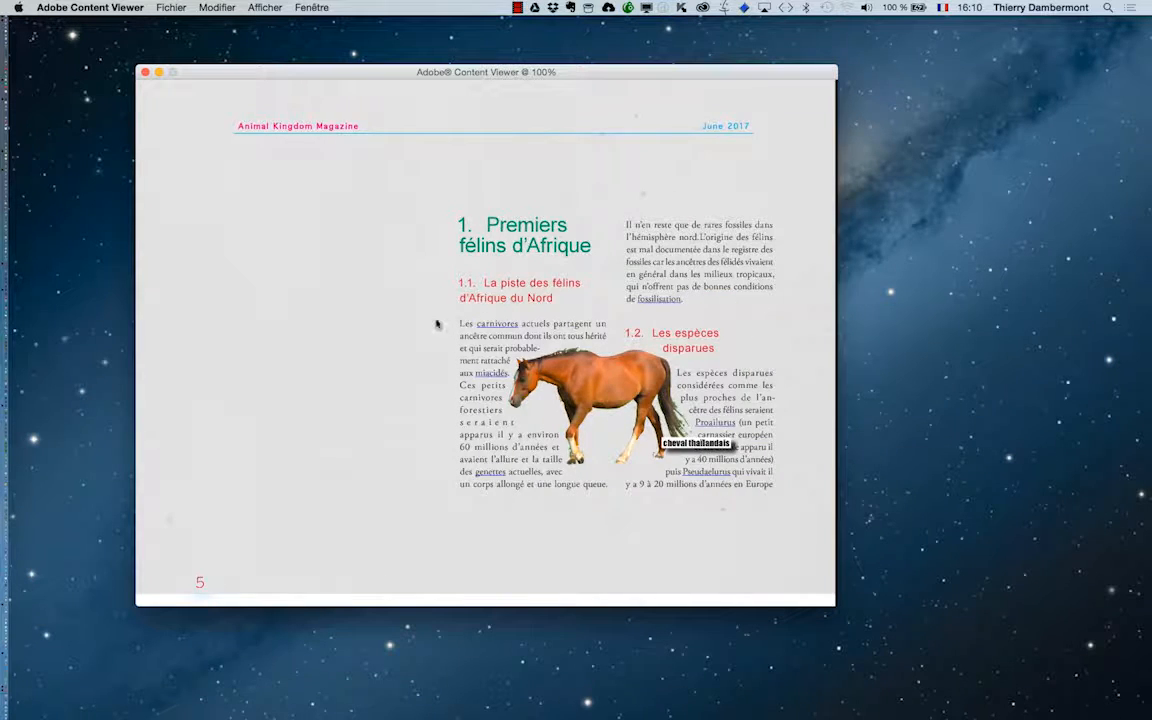
drag(437, 327, 680, 382)
drag(445, 392, 710, 434)
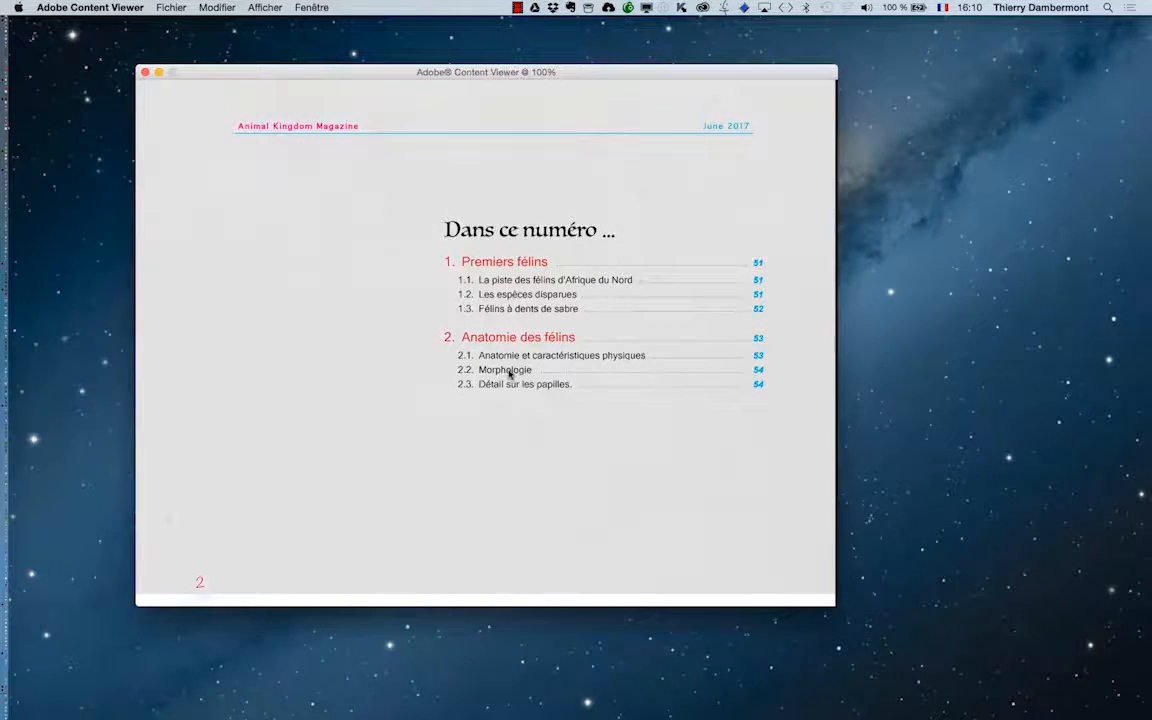
click(510, 372)
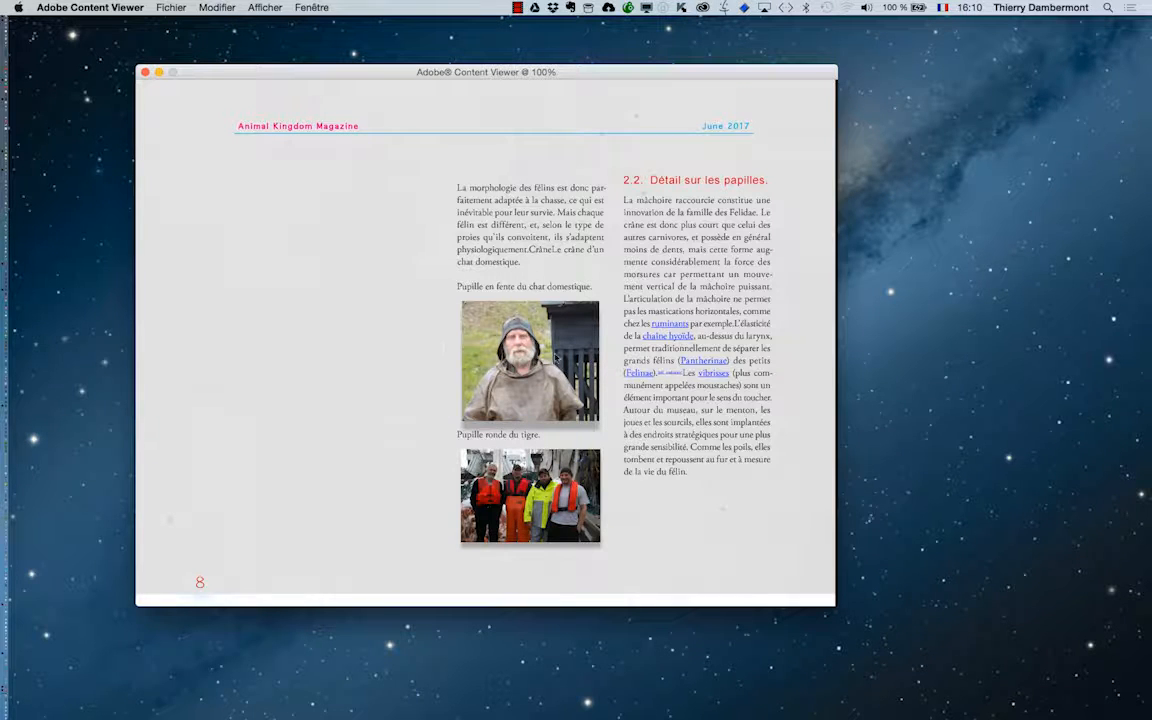
Page forward from page 8 to page 10 of the preview and postpone the Adobe AIR update.
drag(662, 352, 472, 350)
drag(600, 365, 357, 390)
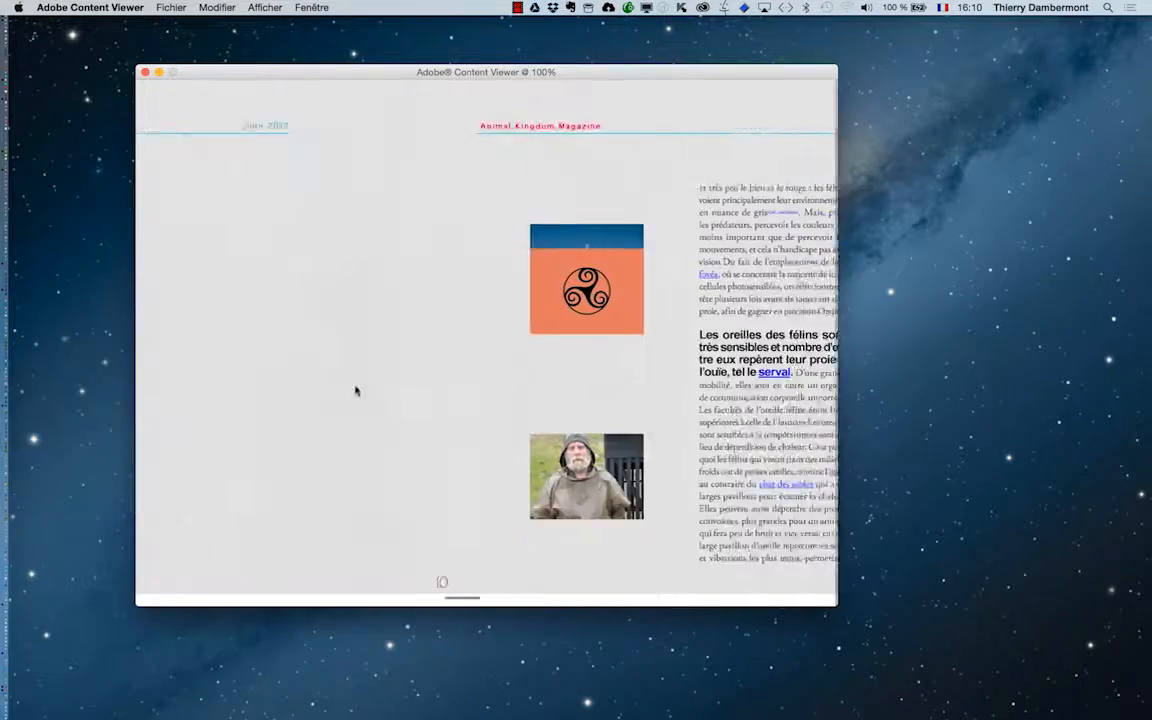
mouse_move(617, 427)
mouse_down()
mouse_move(465, 440)
mouse_move(626, 427)
mouse_up()
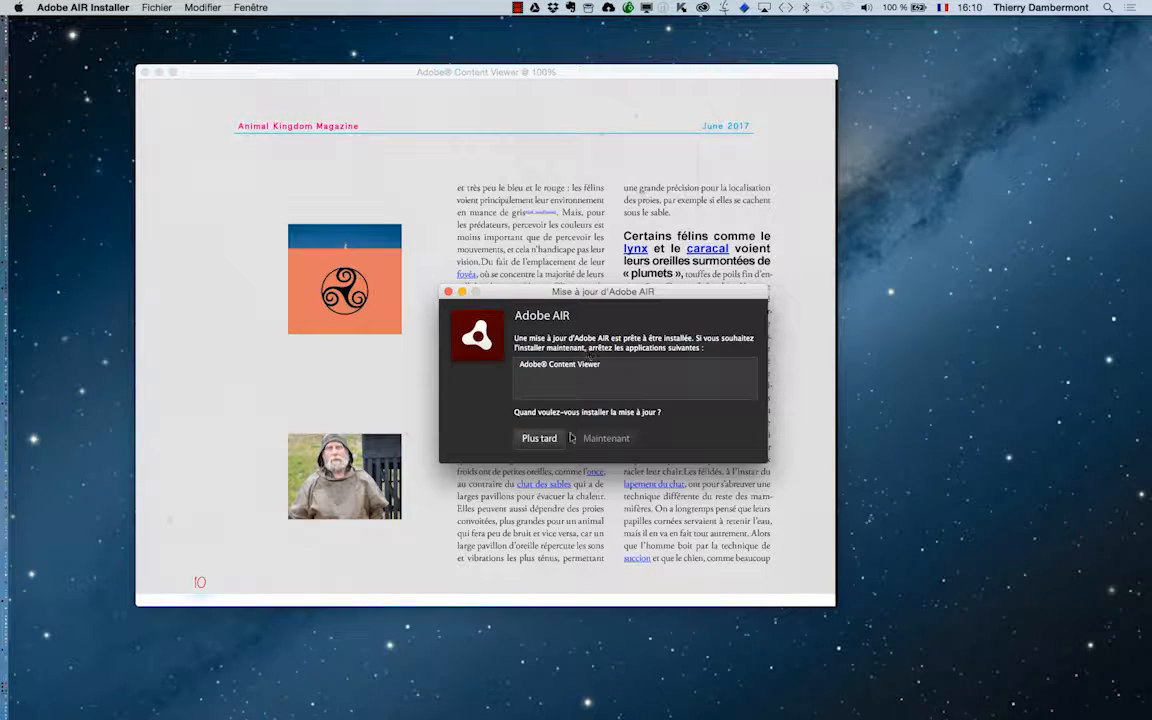
click(539, 438)
Browse the page thumbnails back to the Chapitre 1 cover and display that cover full size.
click(437, 91)
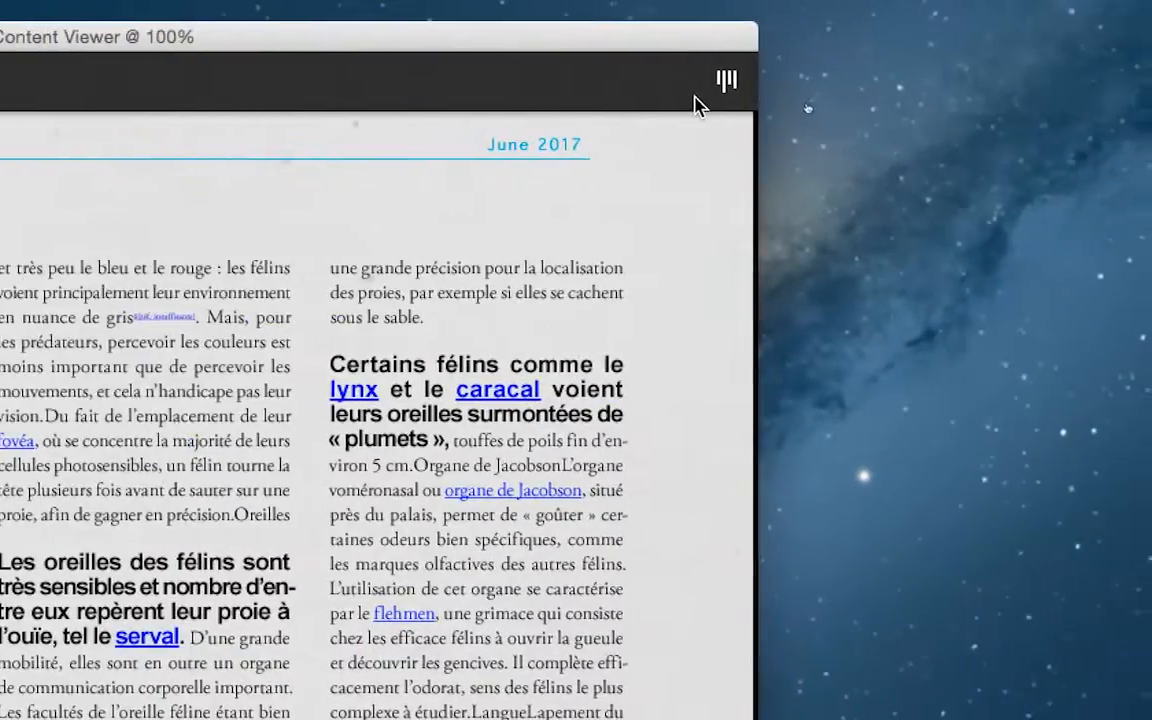
click(726, 82)
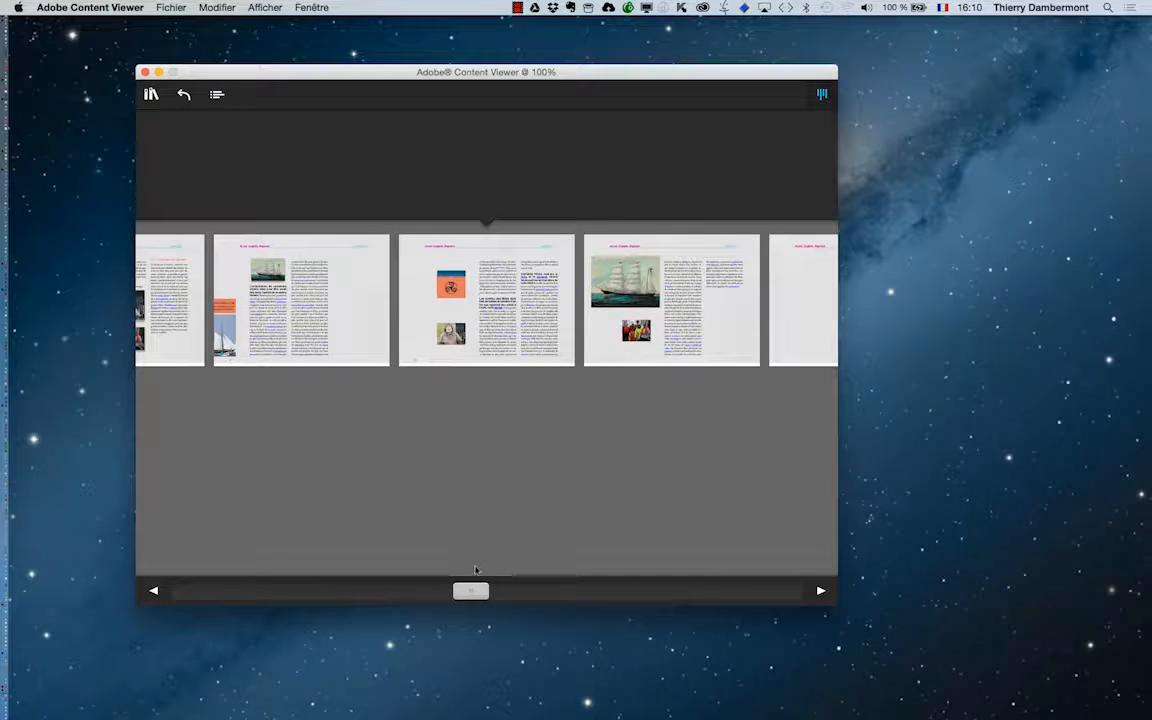
drag(475, 593, 138, 547)
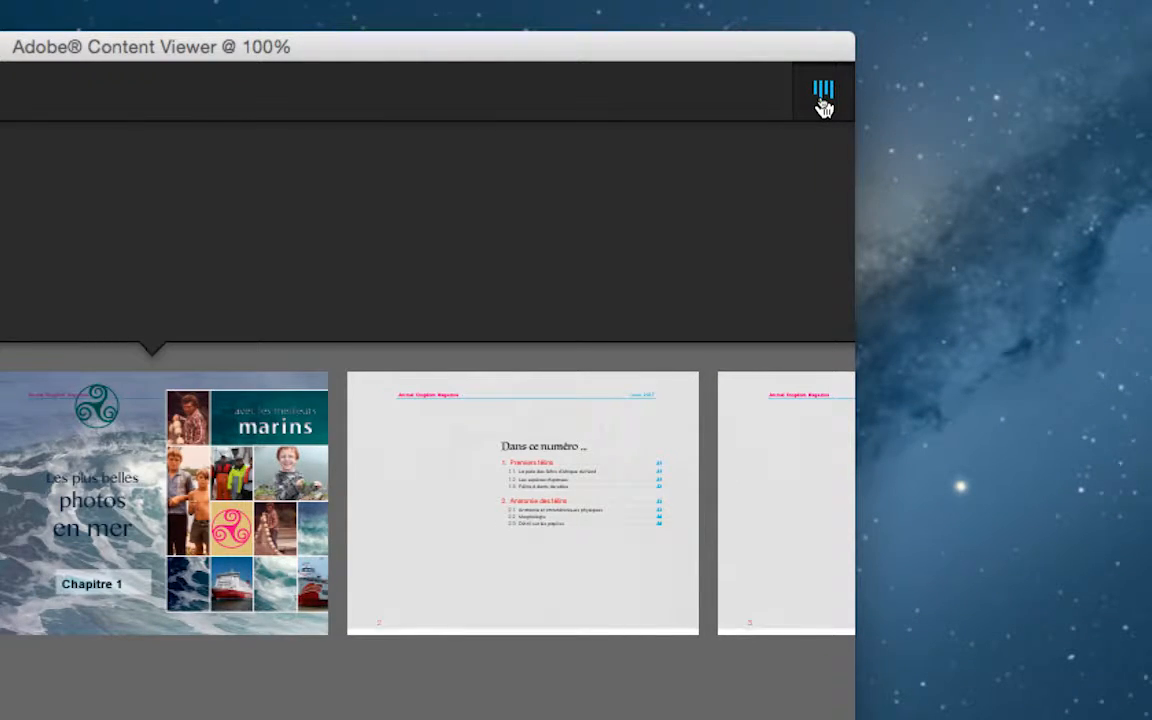
click(822, 100)
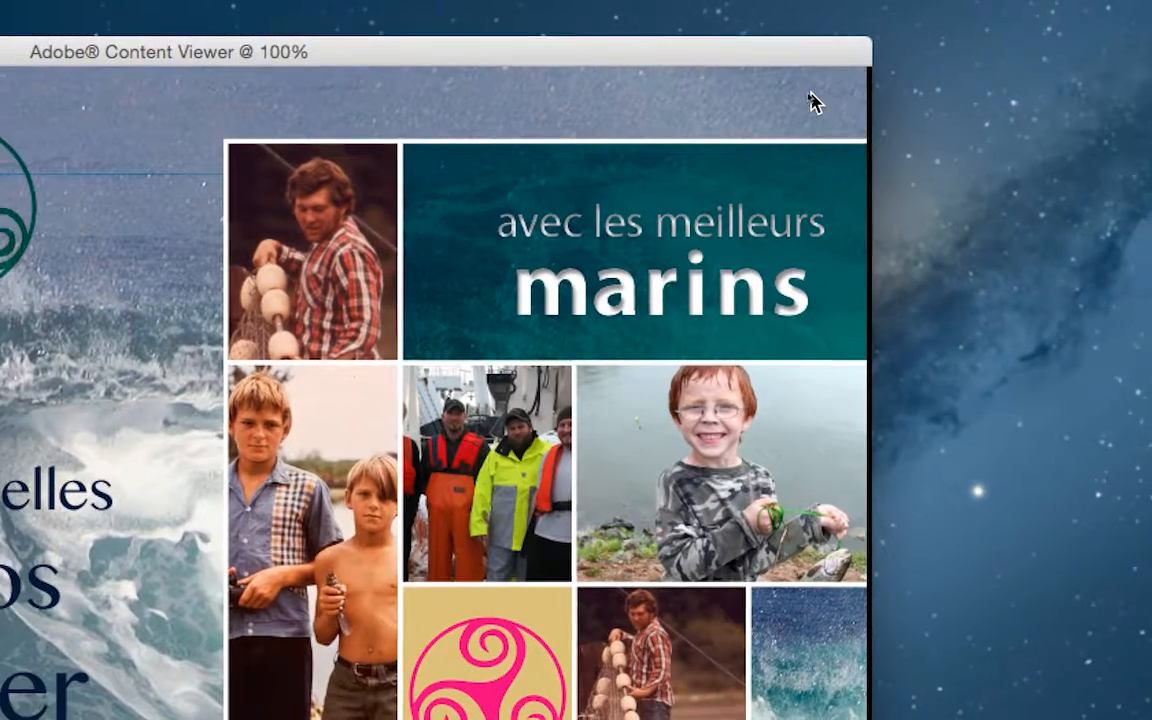
Show the folio's article list and go back to the previously viewed page.
click(811, 96)
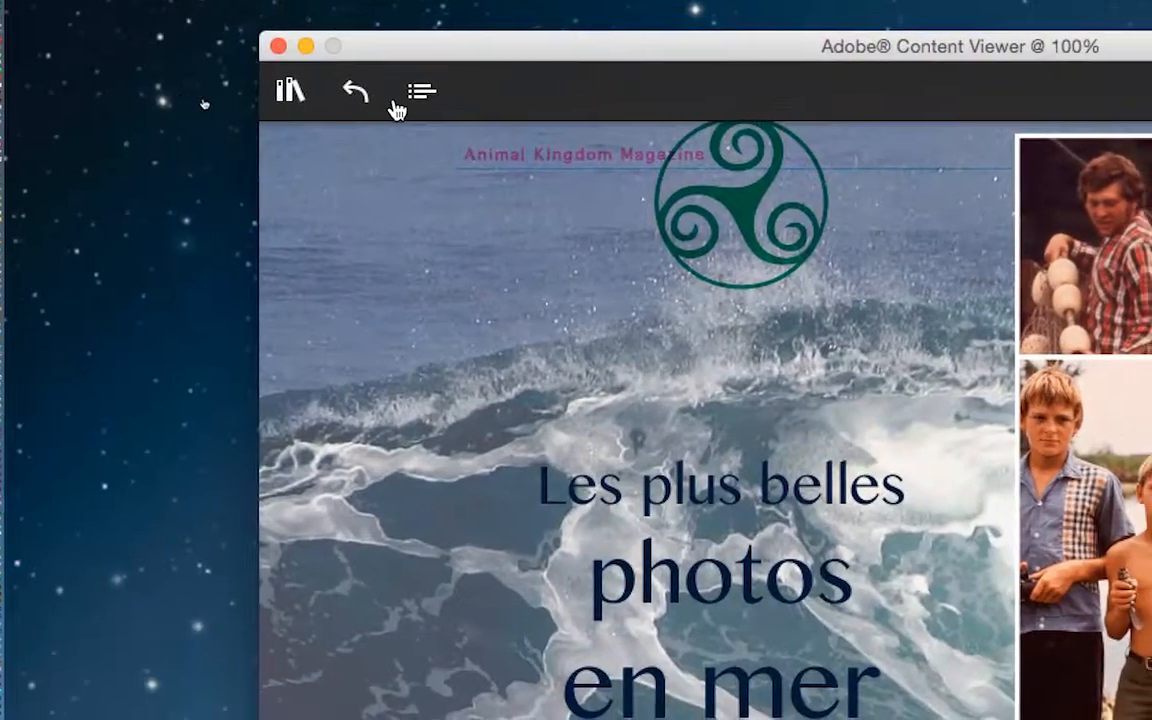
click(419, 96)
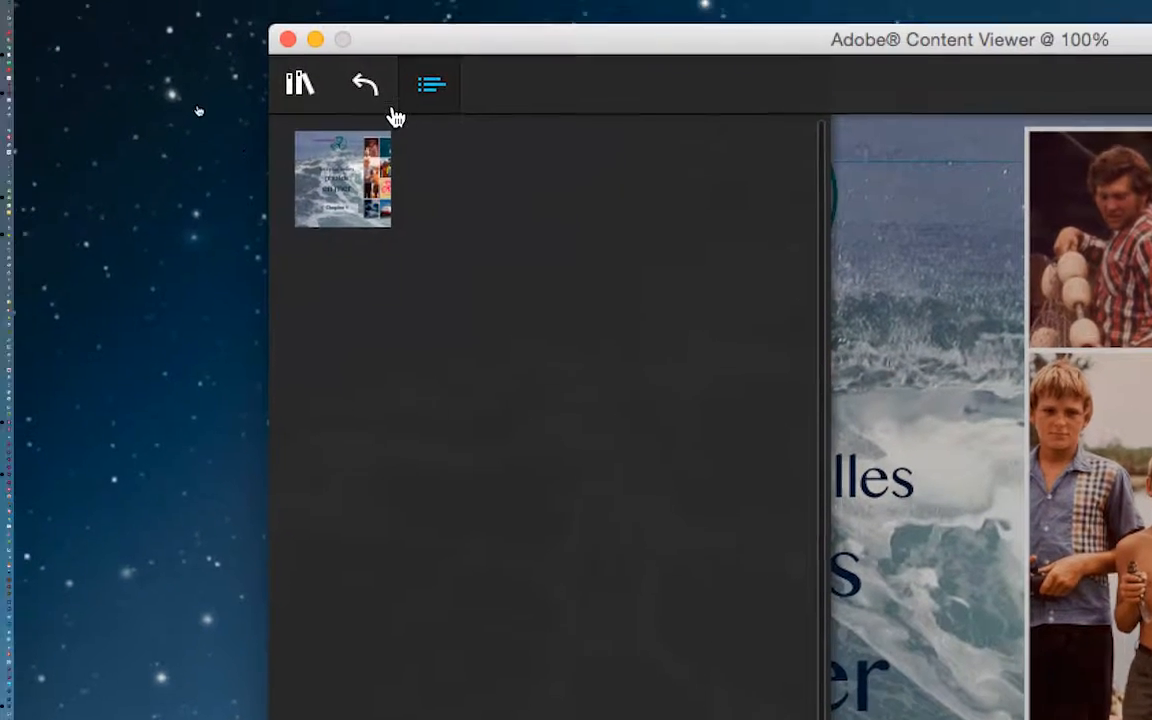
click(386, 111)
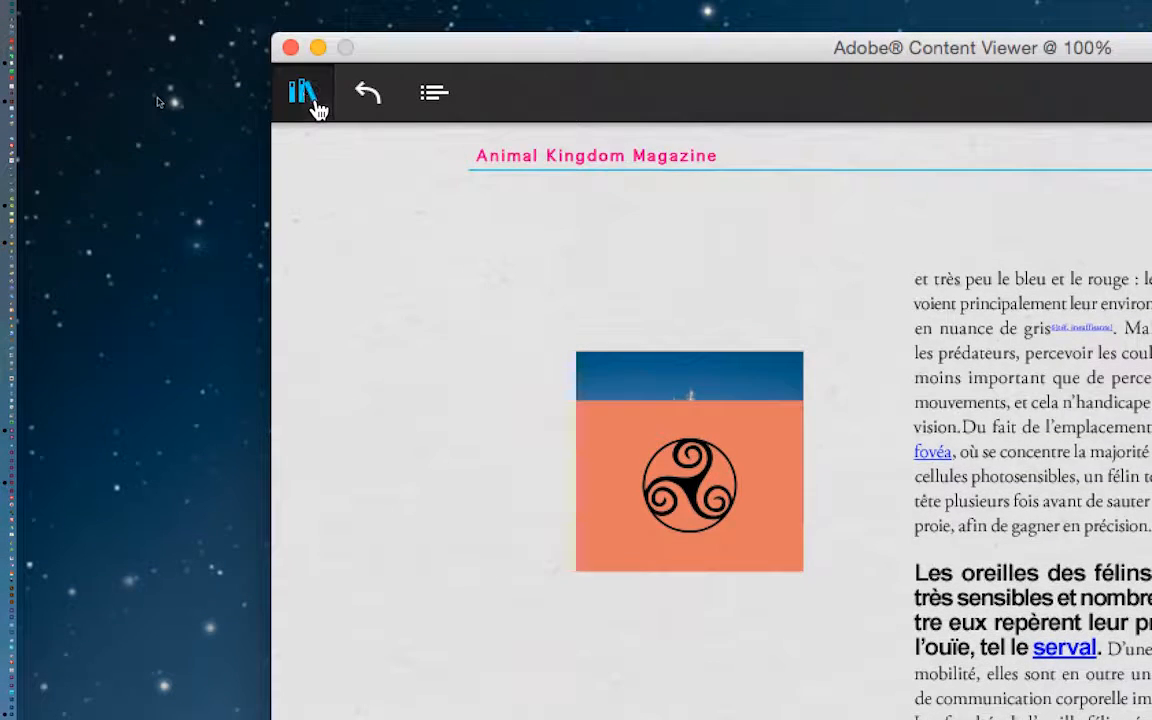
Exit the previewed folio, close the viewer window, and switch to Adobe InDesign CC 2014.
click(316, 104)
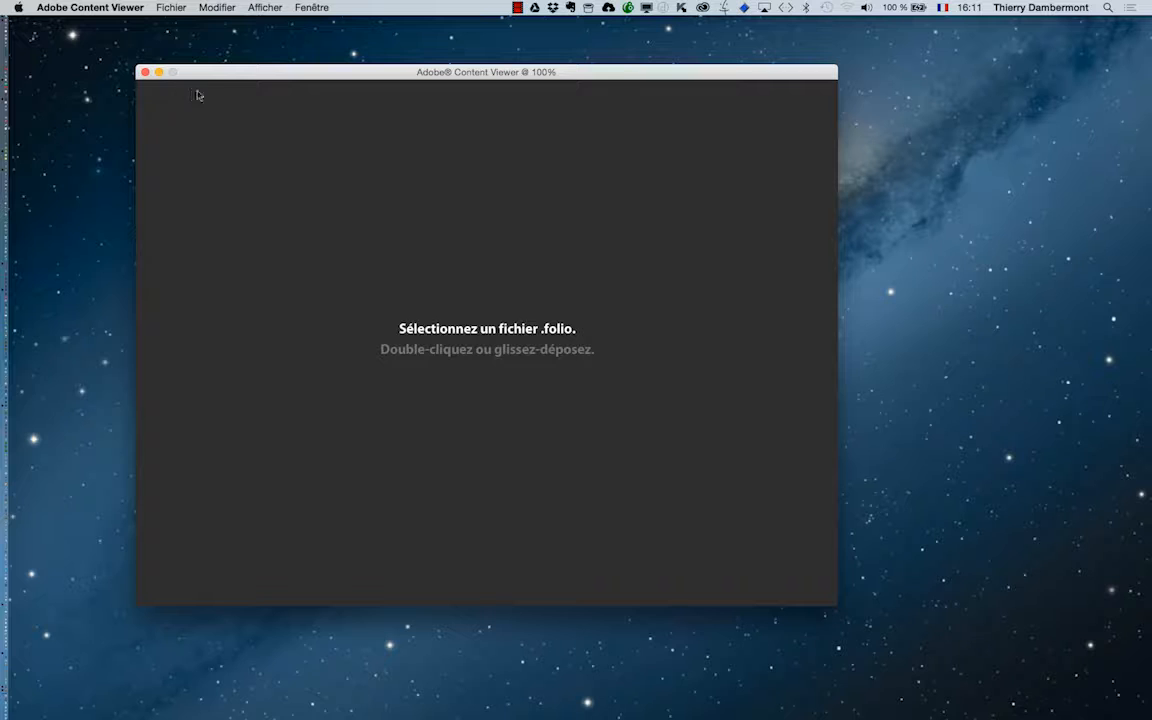
click(145, 73)
key(super+Tab)
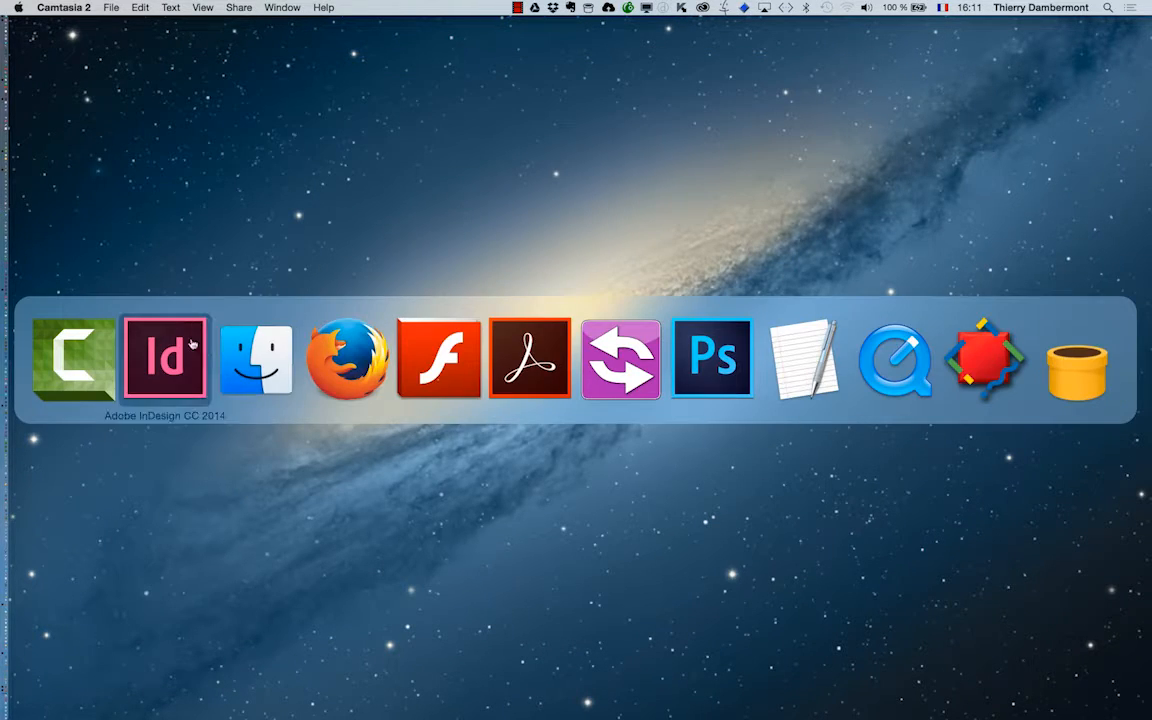